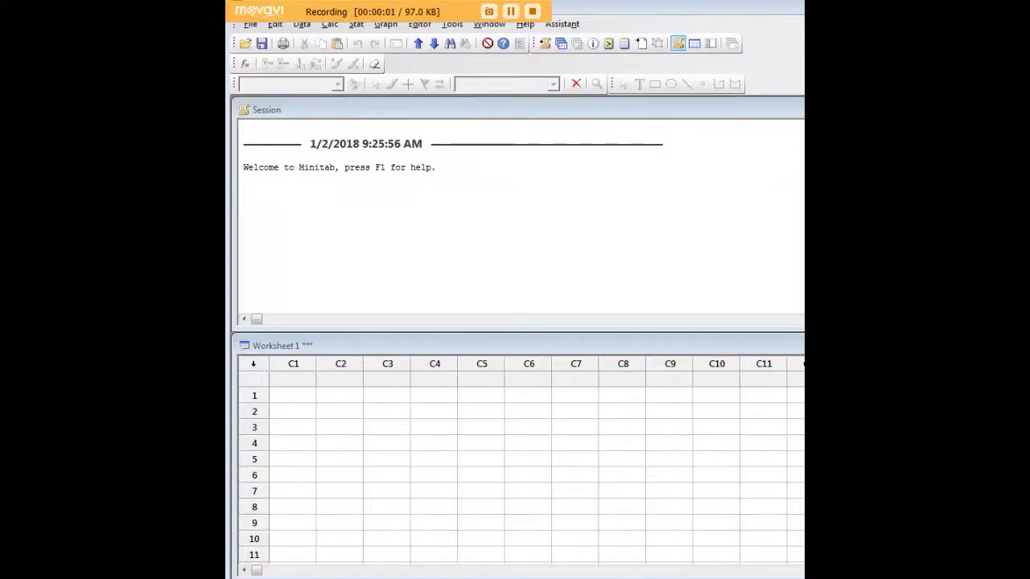
- Paste the x and y data into columns C1 and C2, then scroll to check the rows
left_click(301, 378)
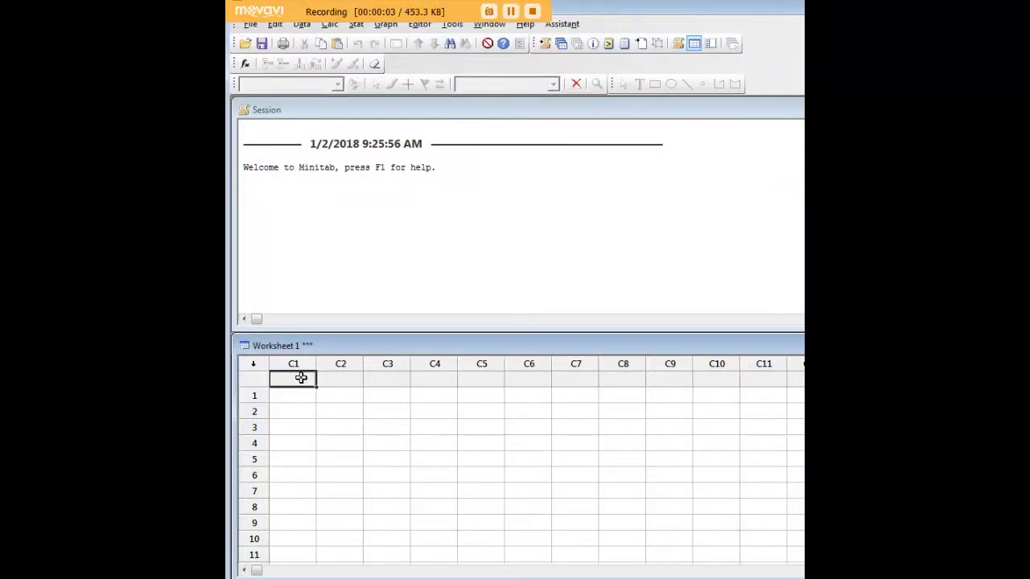
key("ctrl+v")
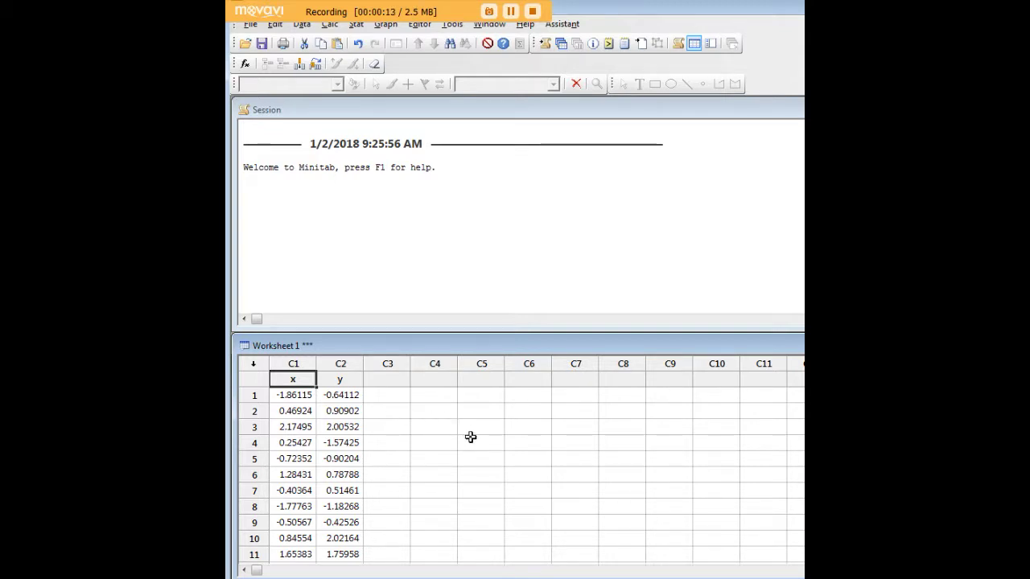
scroll(470, 437, "down", 20)
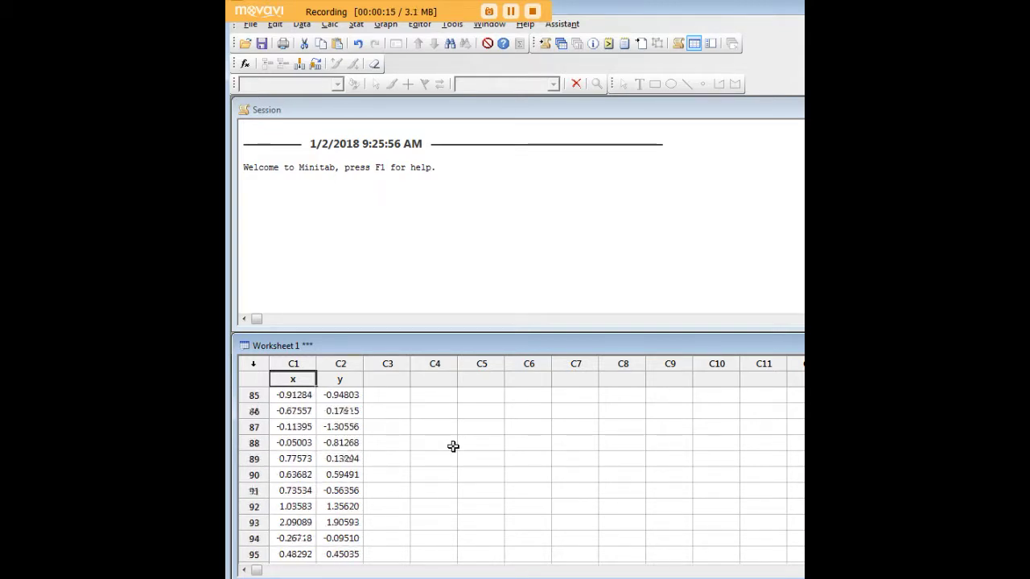
scroll(395, 444, "down", 9)
scroll(414, 449, "up", 20)
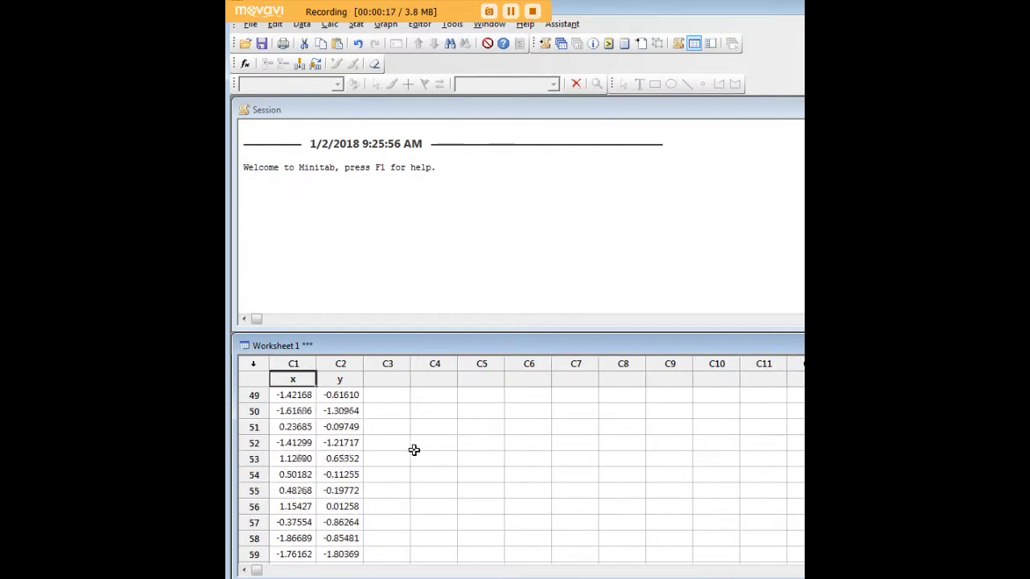
scroll(414, 449, "up", 16)
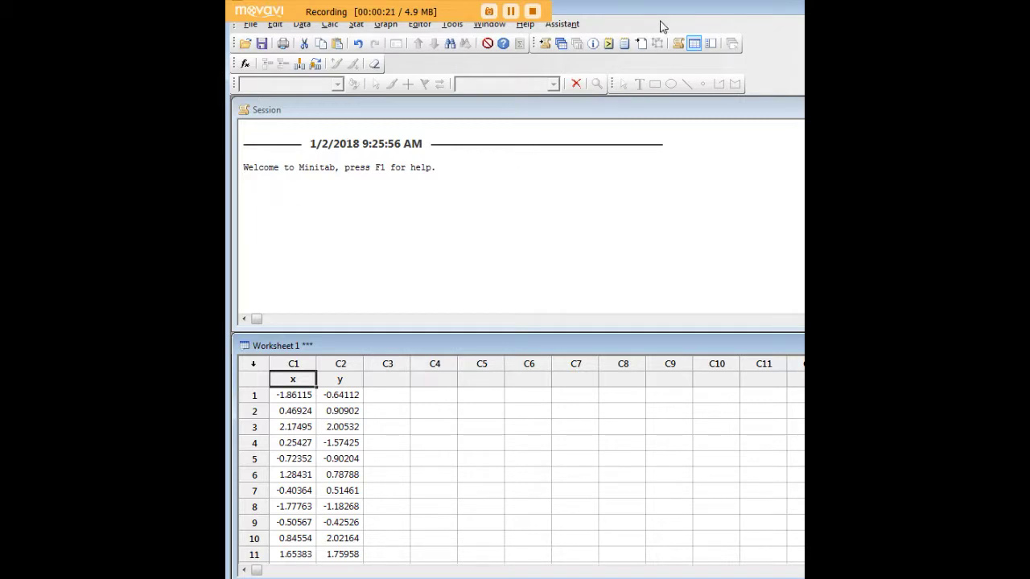
- Open Stat > Regression > Regression > Fit Regression Model
left_click_drag(666, 10, 663, 21)
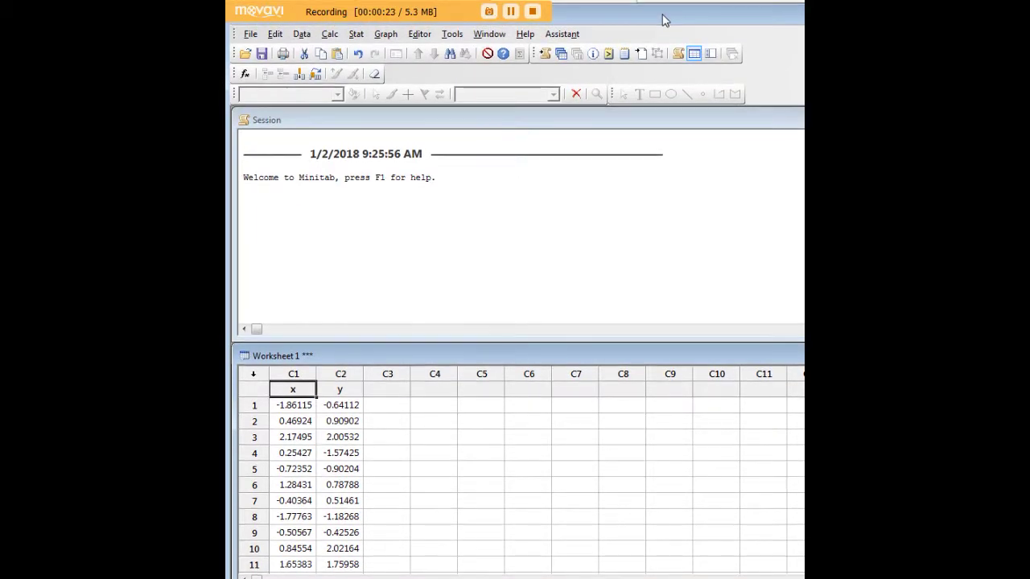
left_click(358, 36)
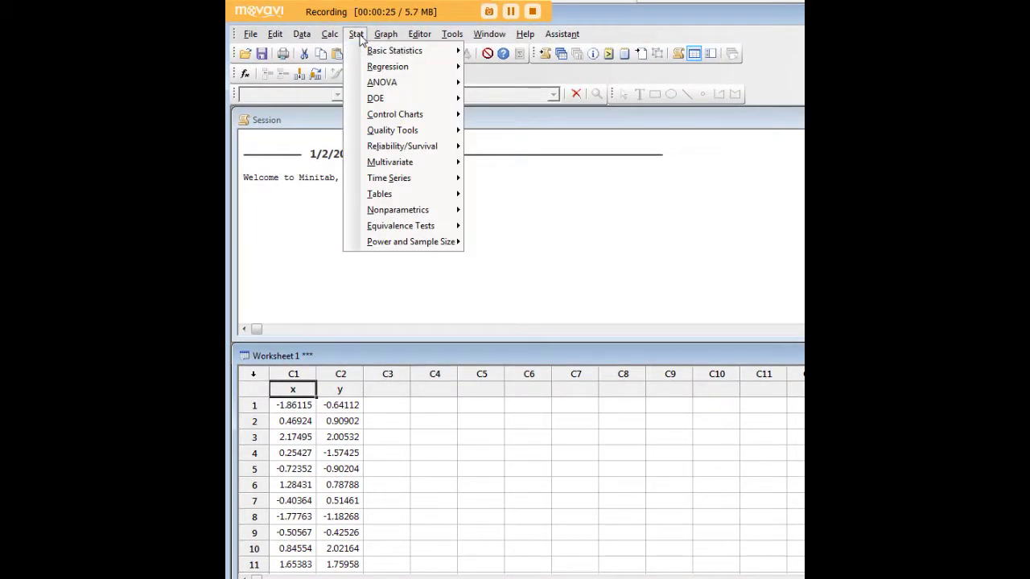
mouse_move(418, 70)
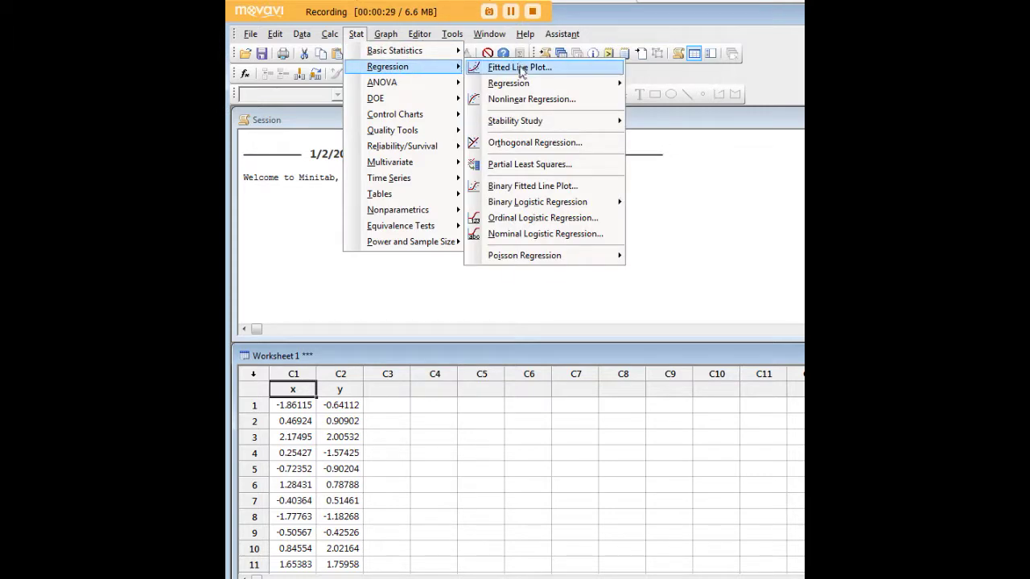
mouse_move(519, 85)
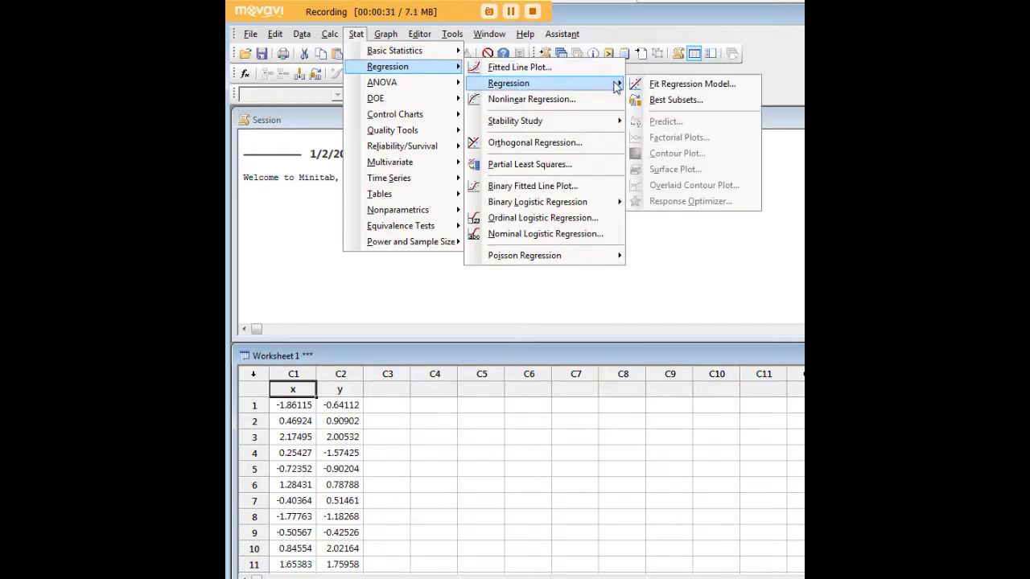
left_click(645, 84)
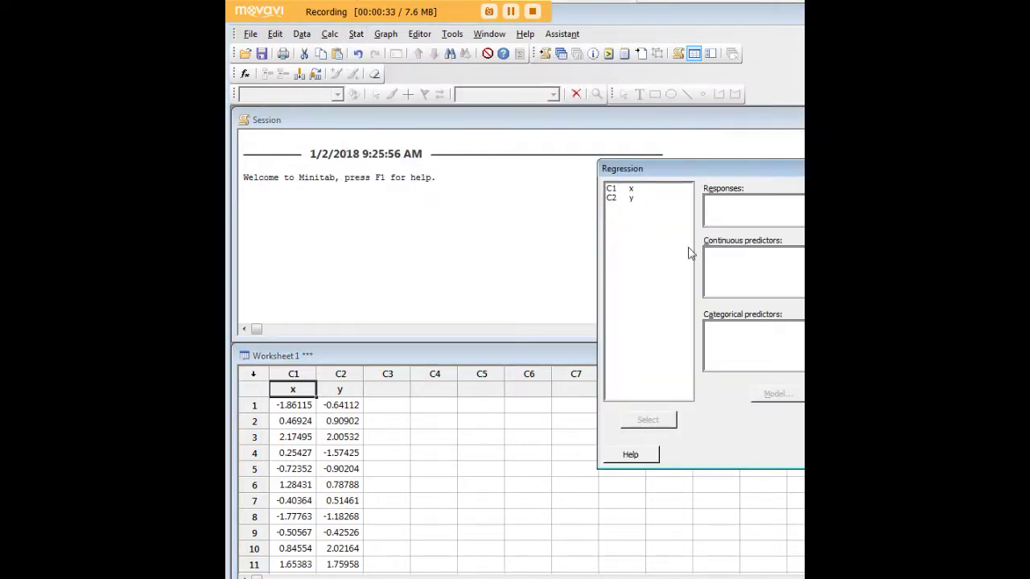
- Enter C2 y as the response and x as the only continuous predictor
left_click_drag(722, 164, 411, 153)
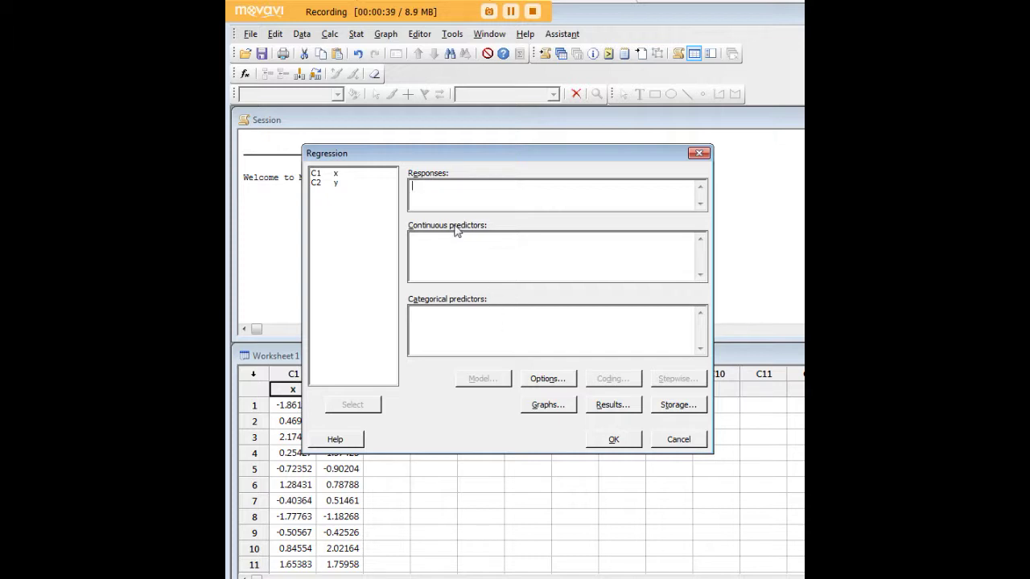
left_click(335, 184)
left_click(361, 403)
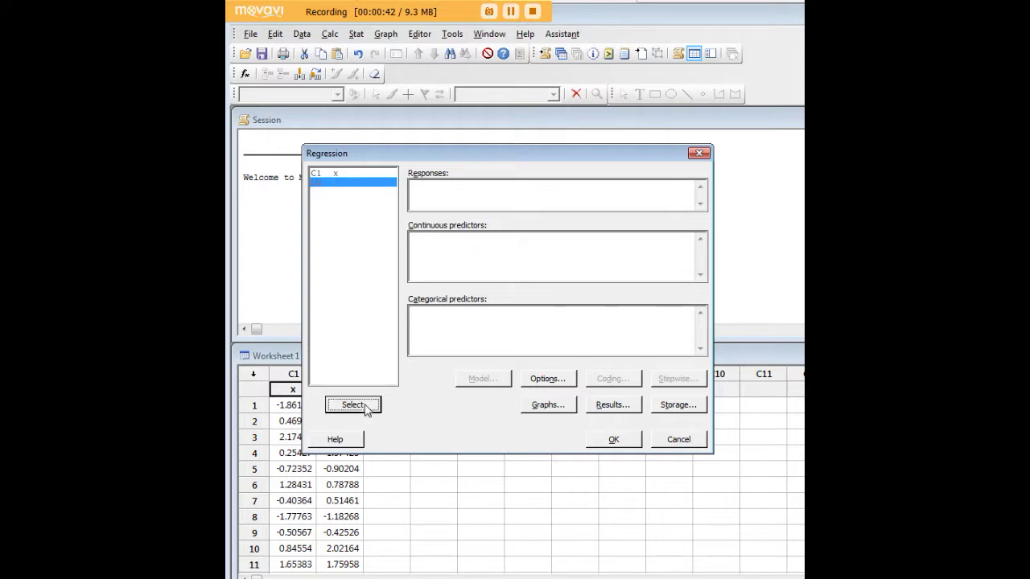
left_click(333, 173)
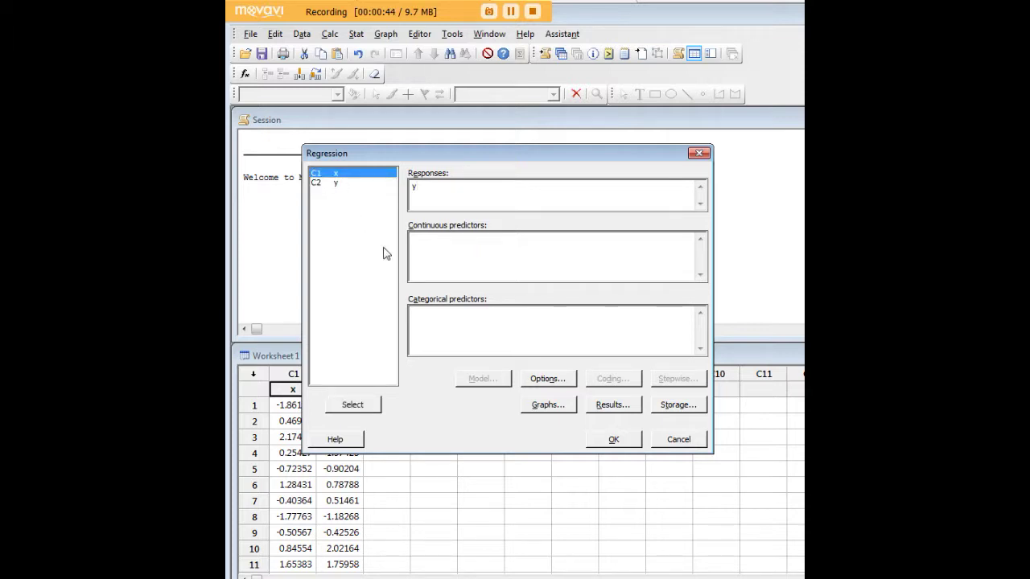
left_click(361, 404)
key("BackSpace")
key("BackSpace")
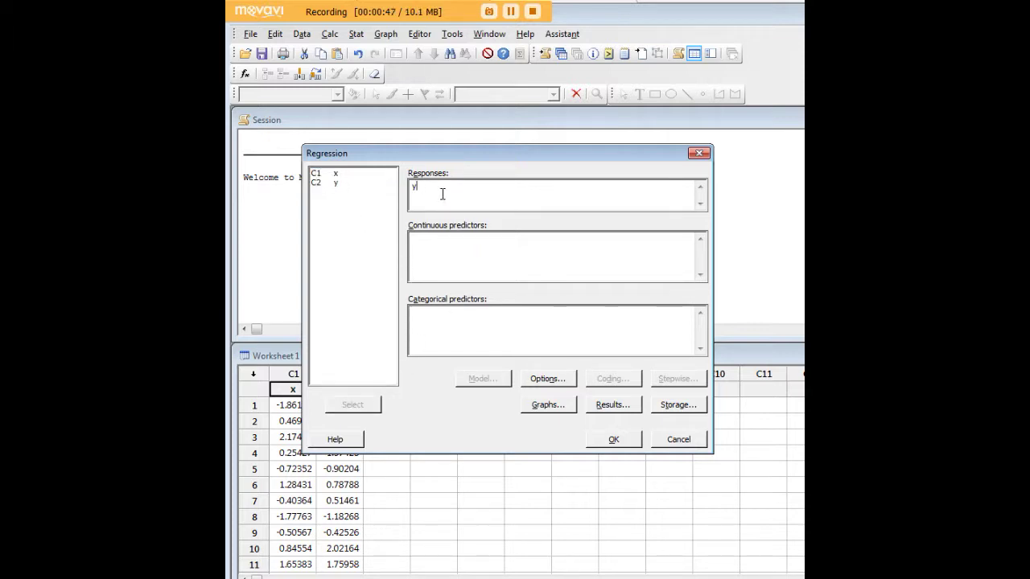
left_click(476, 260)
type("x")
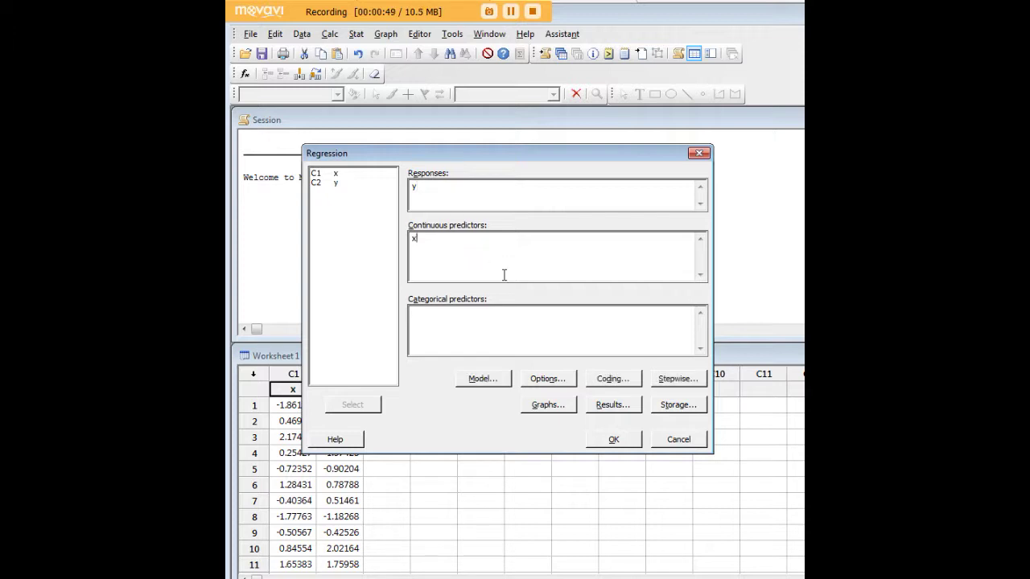
left_click(485, 380)
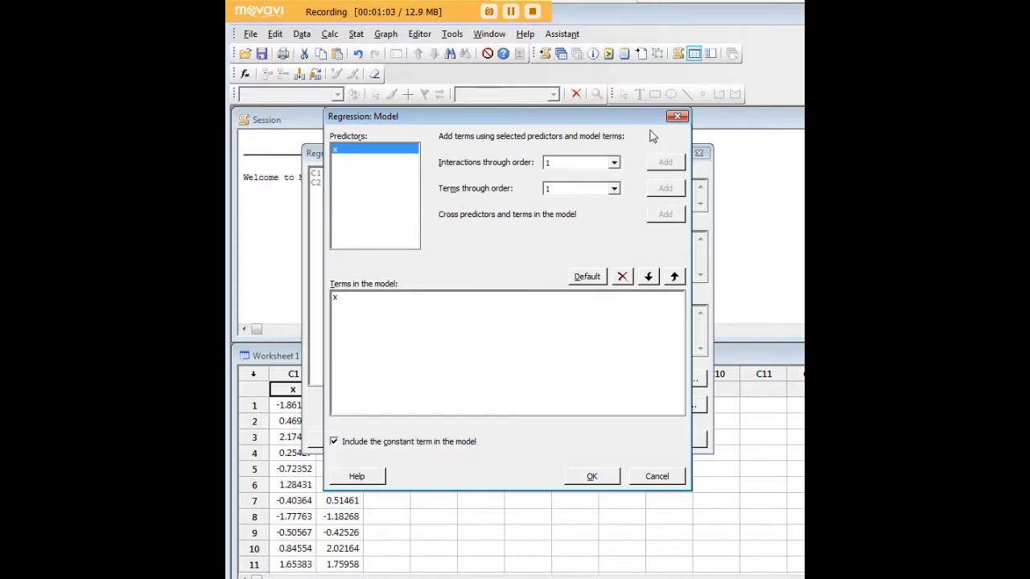
left_click(677, 117)
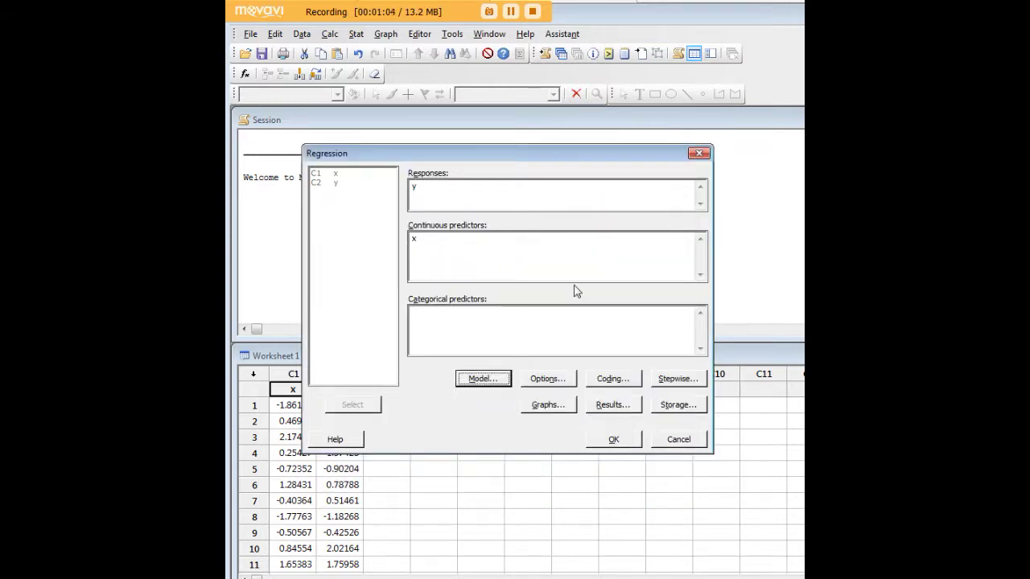
left_click(546, 381)
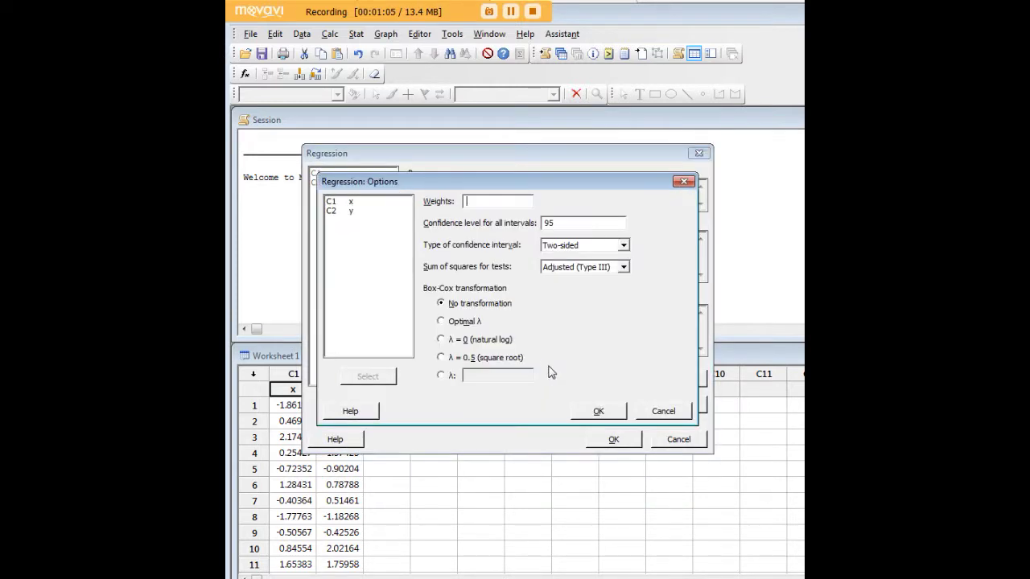
left_click(576, 223)
left_click(623, 246)
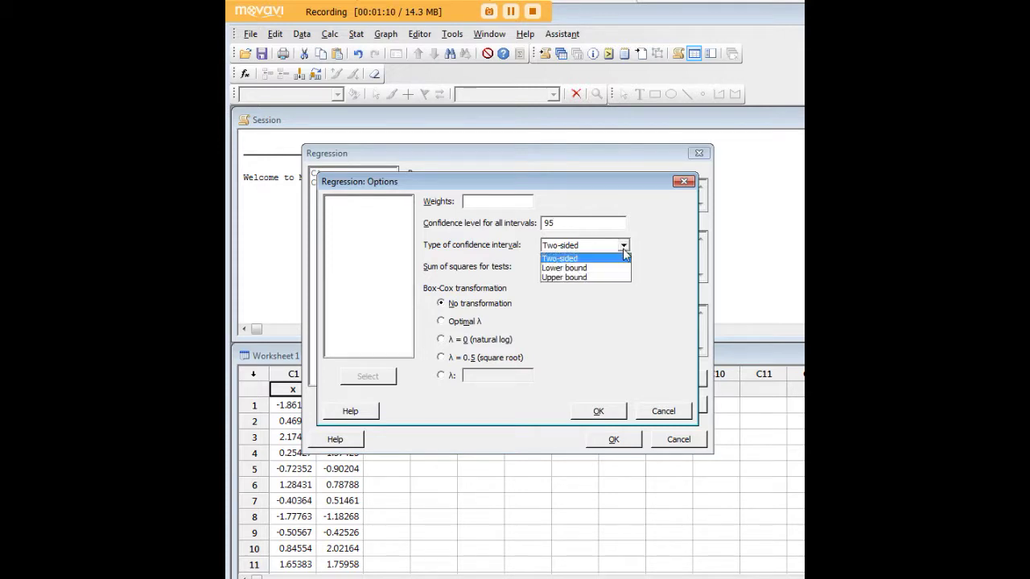
left_click(598, 259)
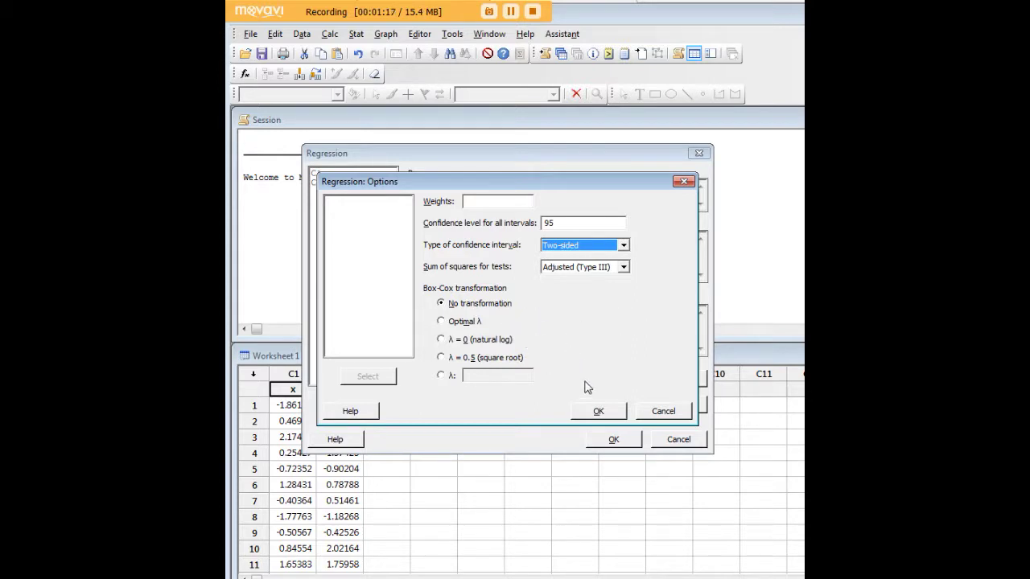
left_click(593, 411)
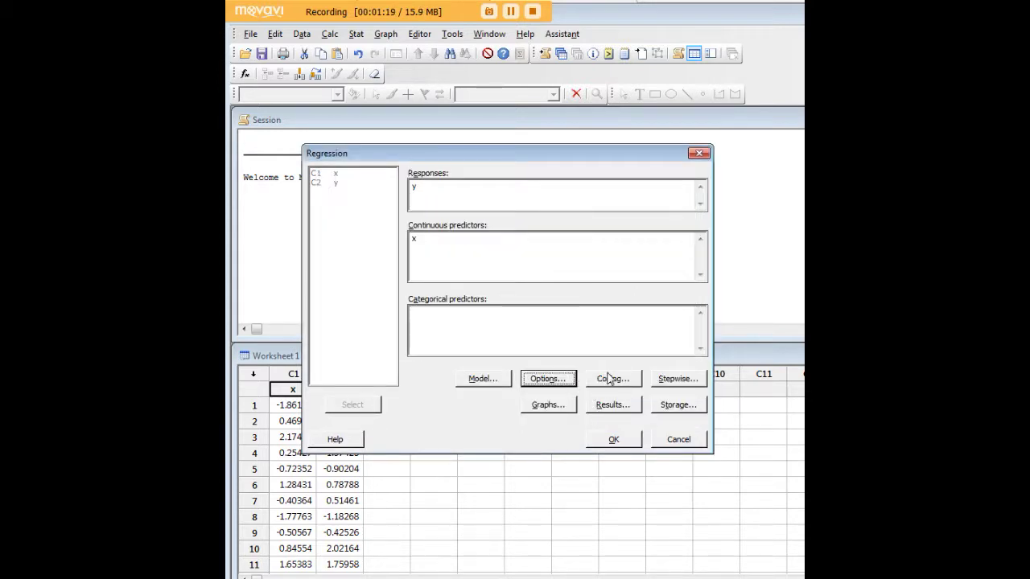
left_click(610, 379)
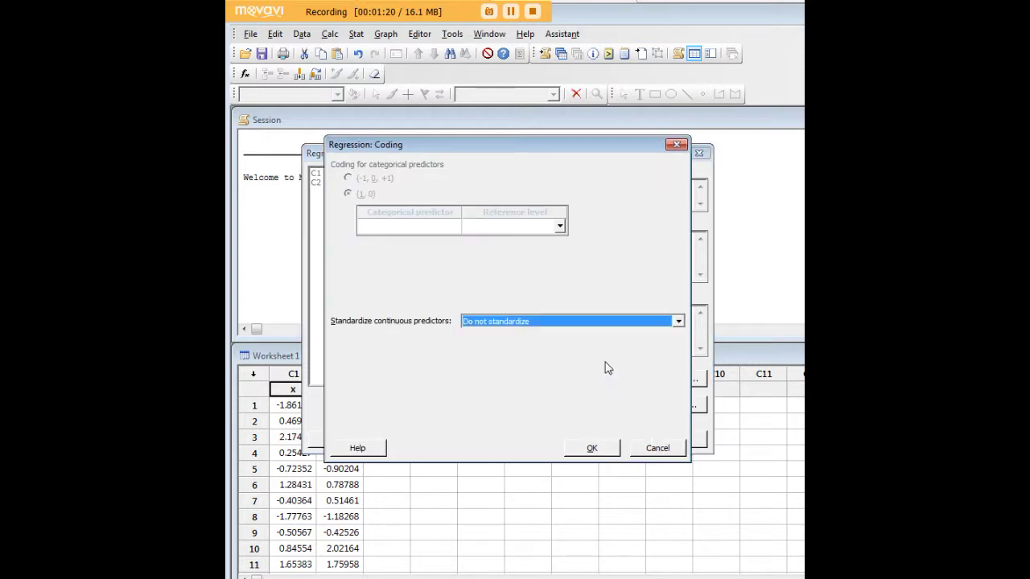
left_click(675, 146)
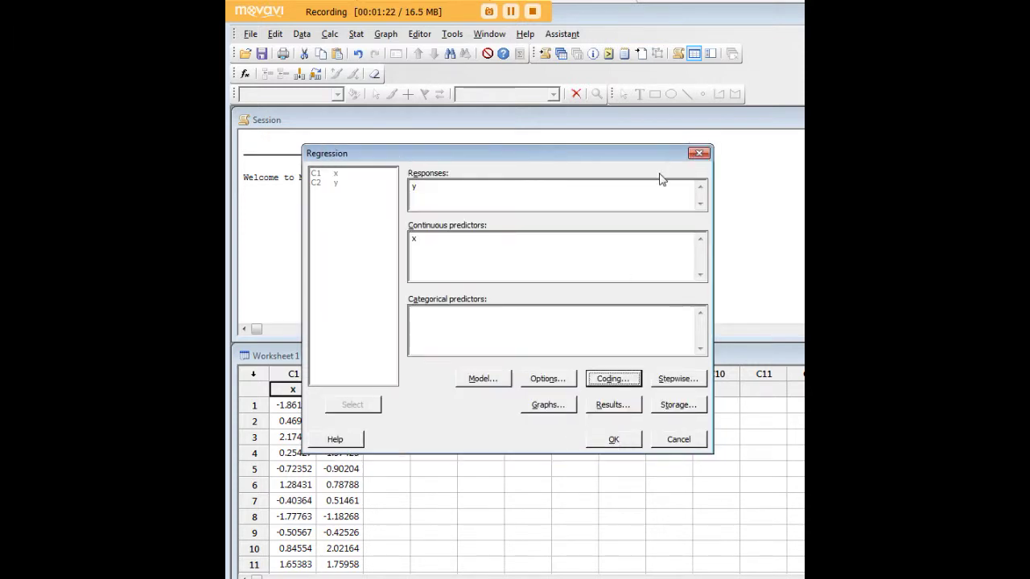
left_click(663, 380)
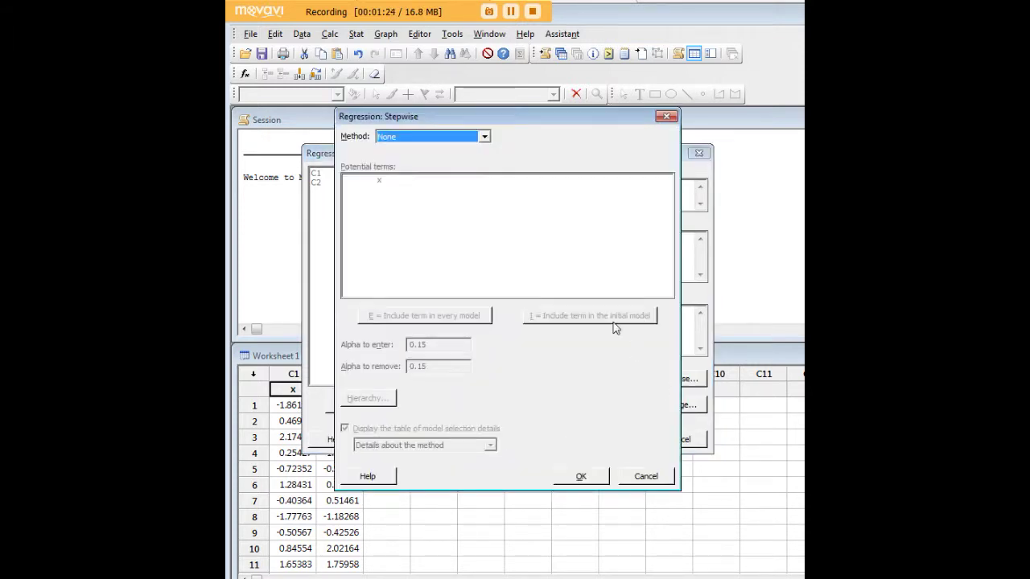
left_click(666, 116)
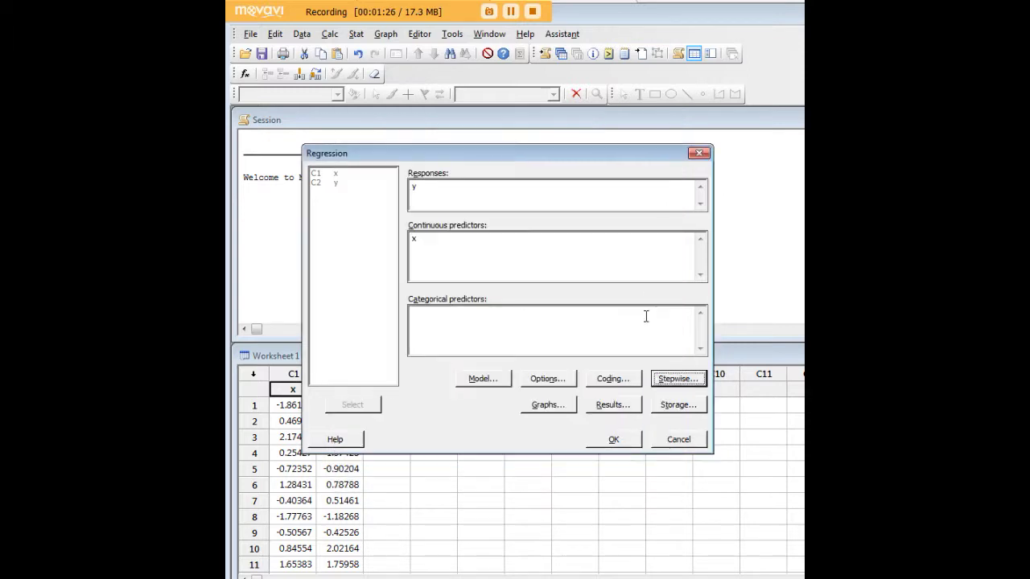
- Tick histogram, normal probability, versus fits and versus order residual plots, then choose Four in one
left_click(546, 407)
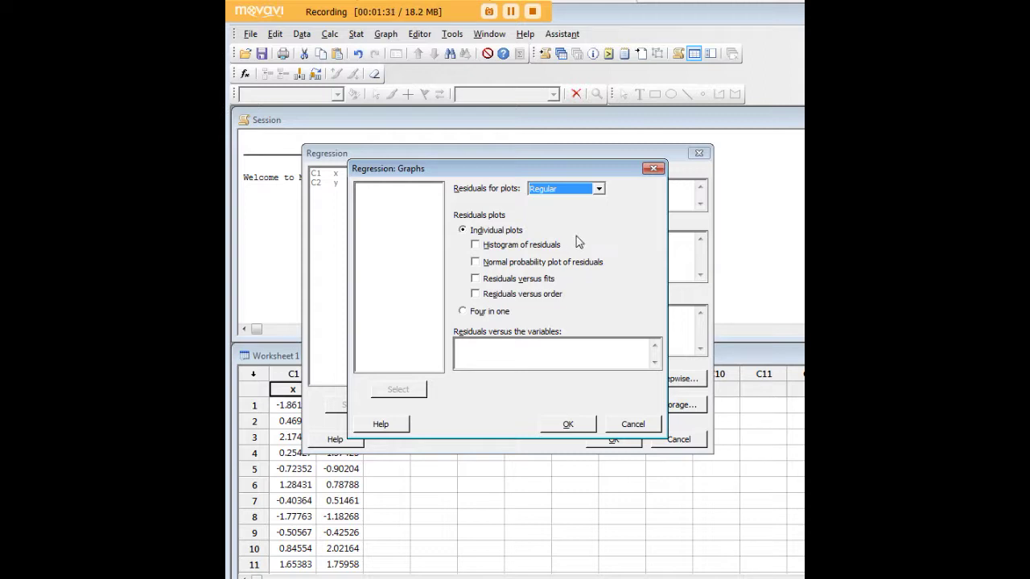
left_click(475, 245)
left_click(474, 263)
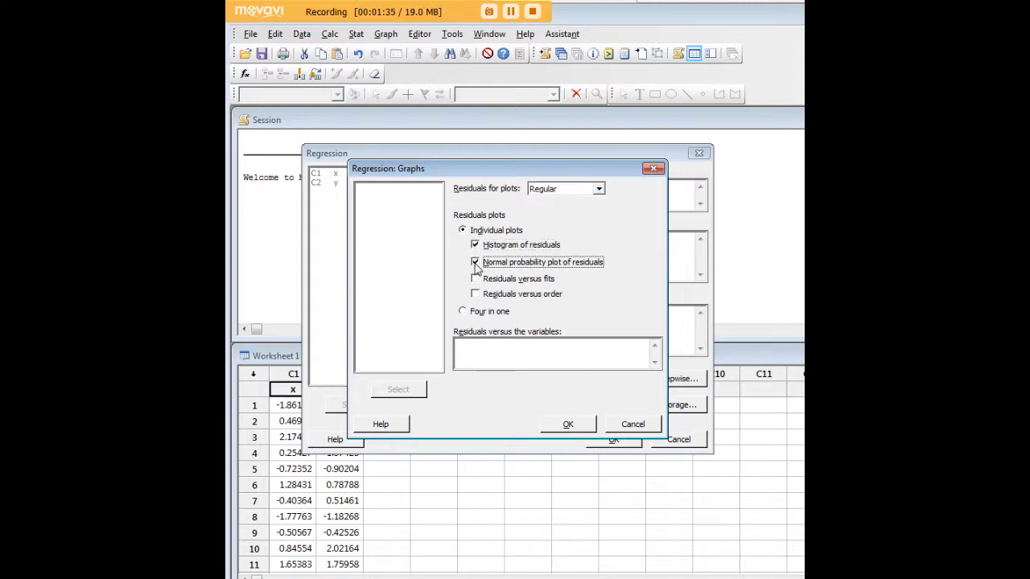
left_click(476, 278)
left_click(476, 295)
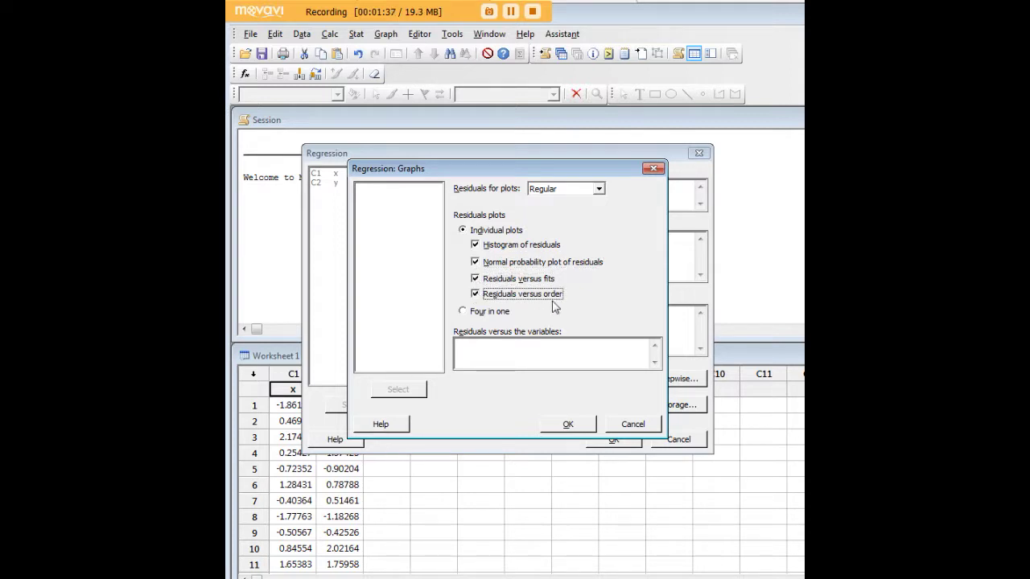
left_click(463, 312)
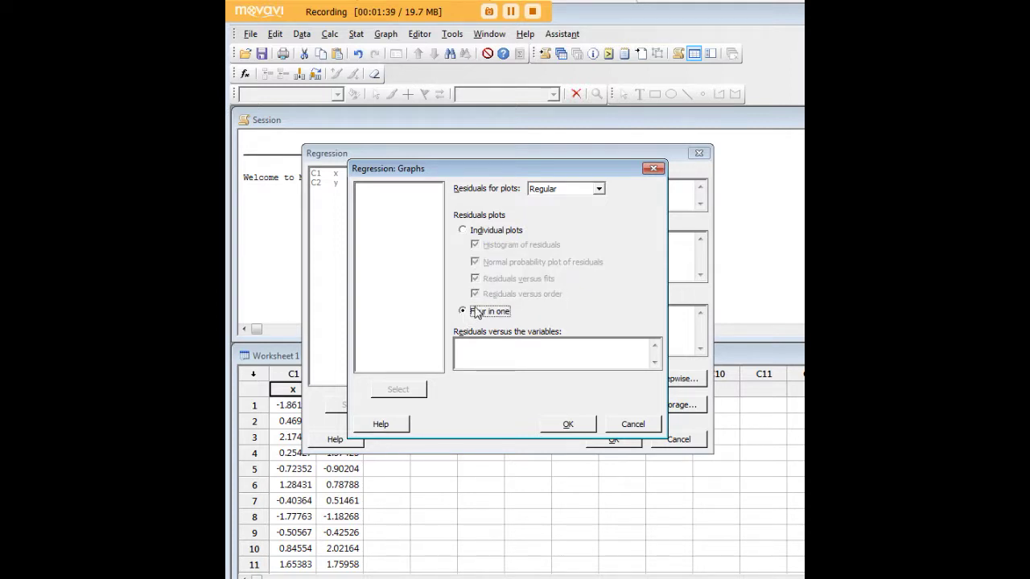
left_click(568, 424)
- Keep Simple tables, add the Durbin-Watson statistic, and run the regression of y on x
left_click(613, 402)
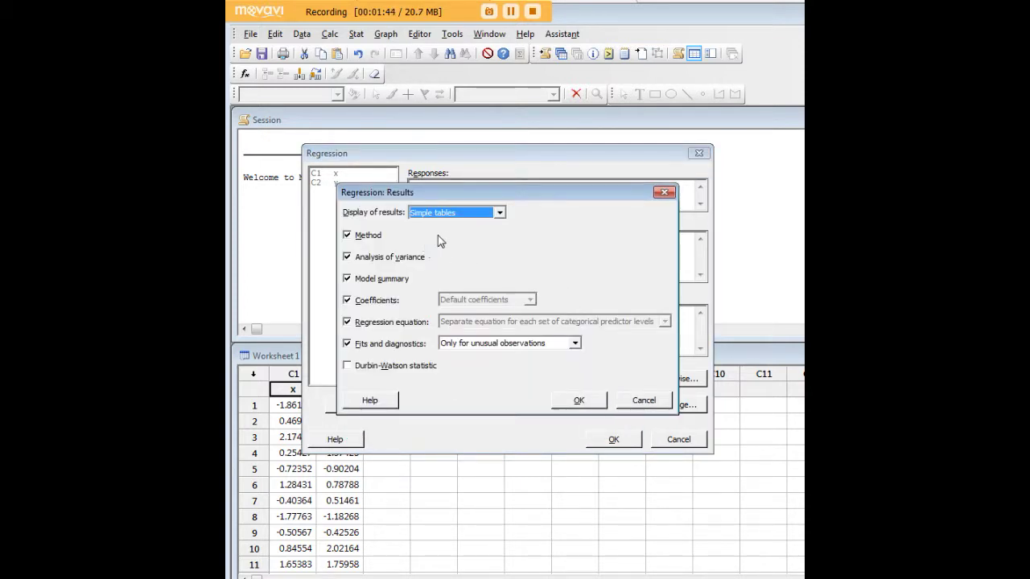
left_click(498, 213)
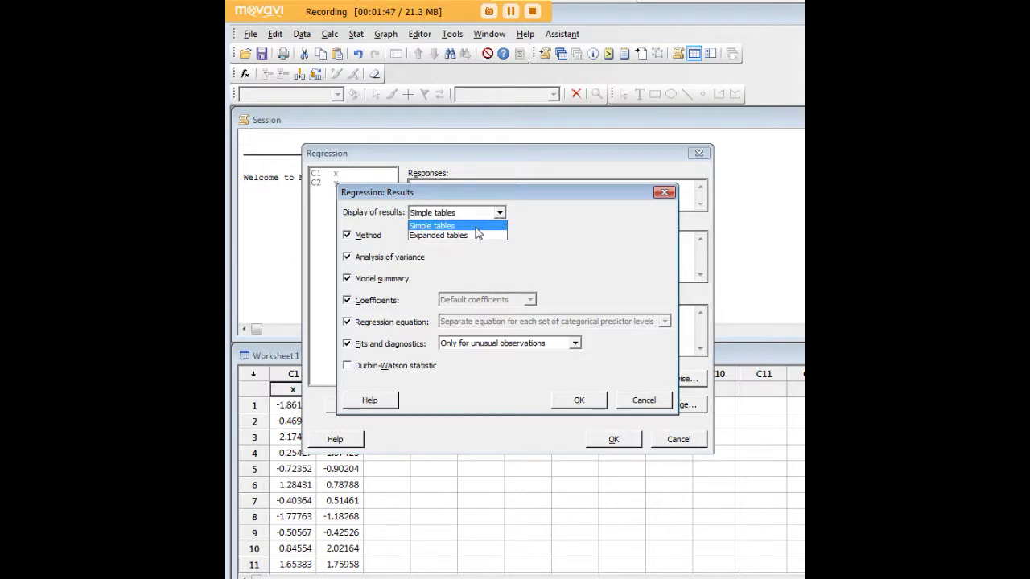
left_click(519, 241)
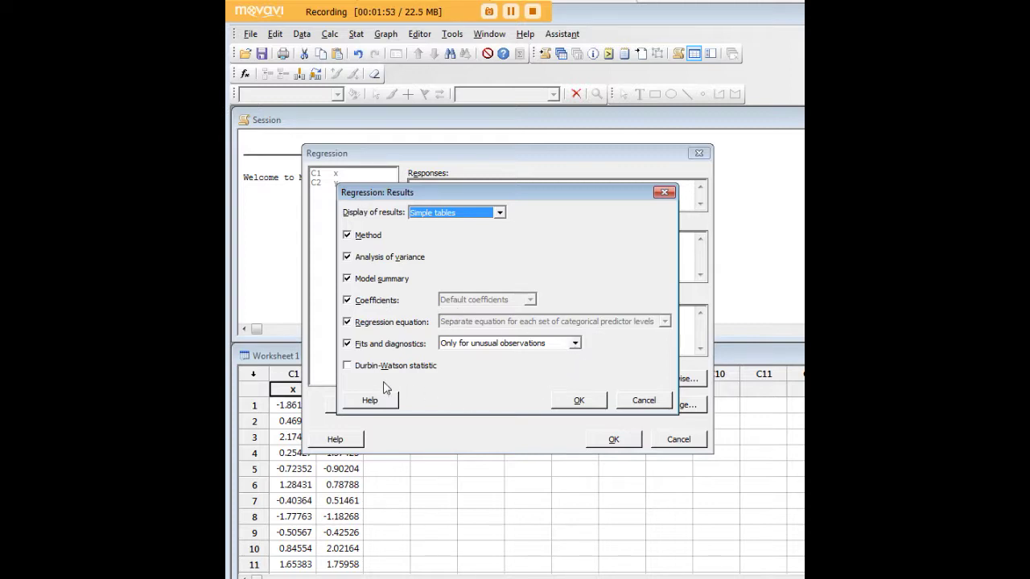
left_click(349, 366)
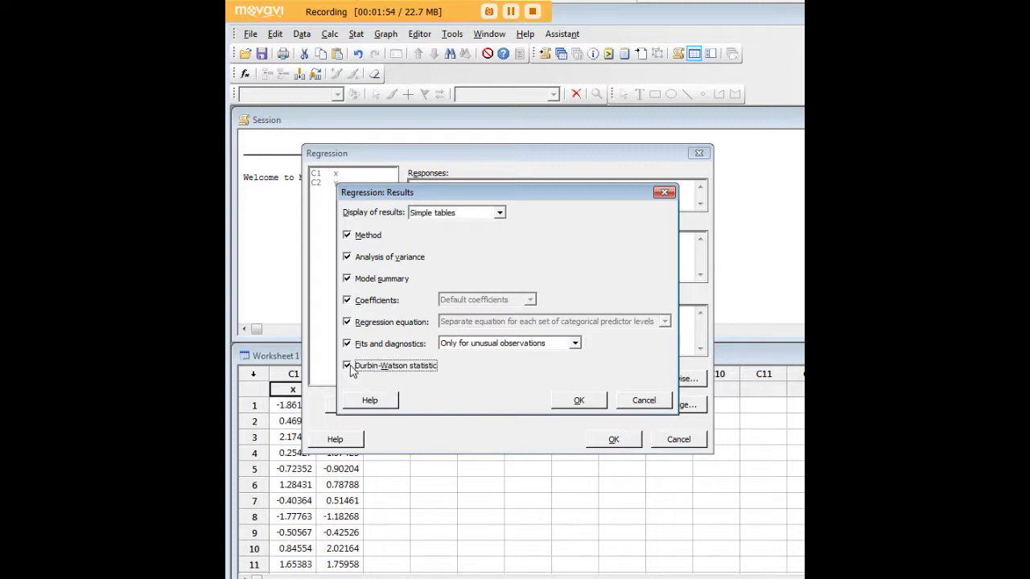
left_click(576, 400)
left_click(611, 439)
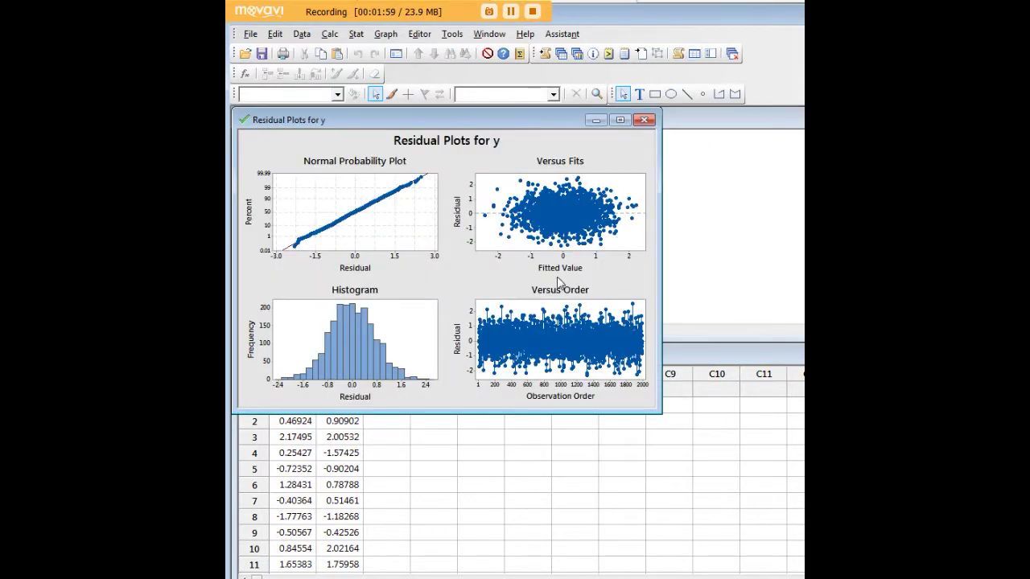
- Read point values in the Versus Fits panel, then minimize the Residual Plots for y window
left_click_drag(487, 129, 519, 141)
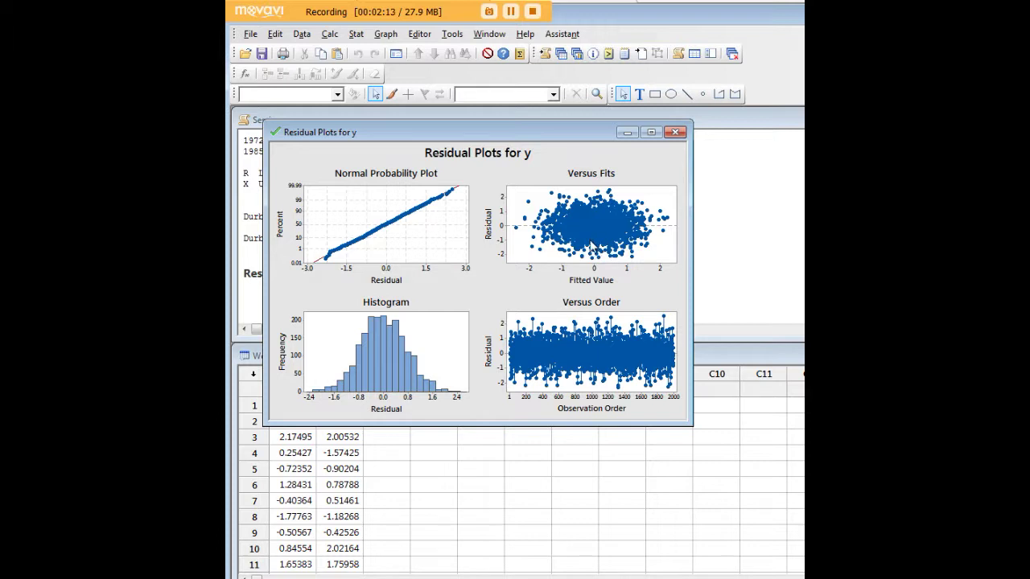
mouse_move(592, 245)
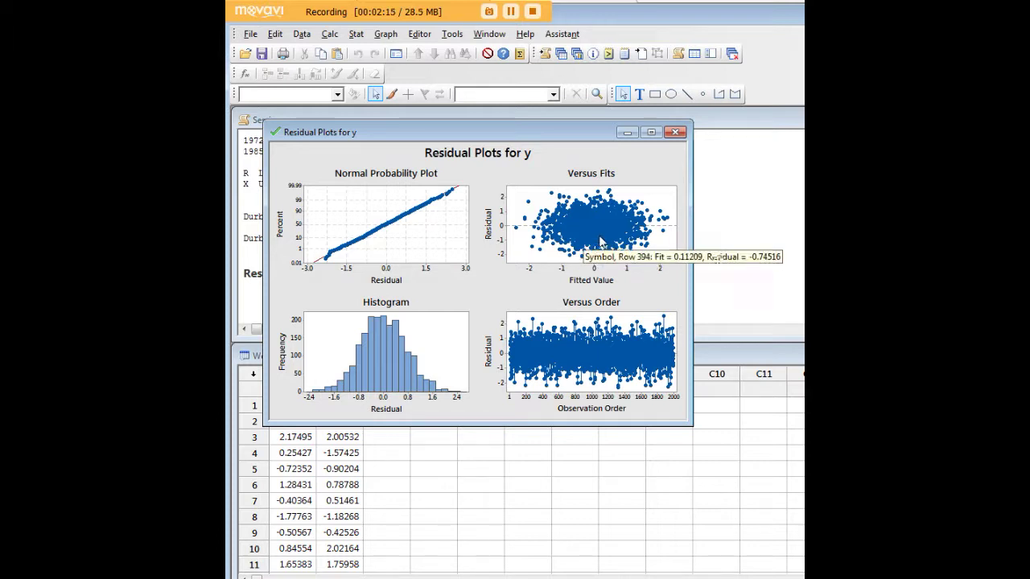
mouse_move(607, 227)
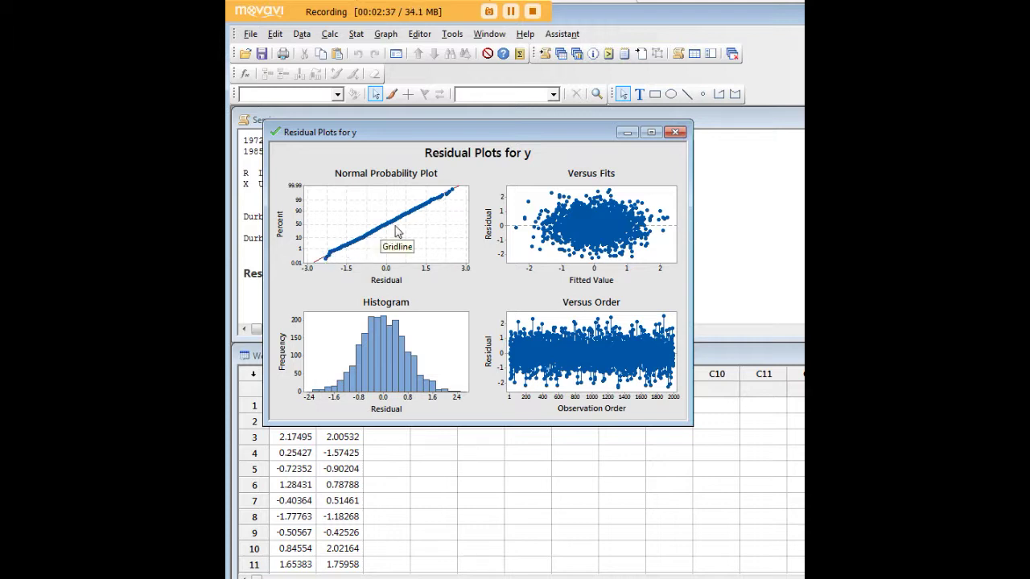
left_click(626, 133)
- Highlight the Regression F-value figures in the Analysis of Variance table
scroll(425, 233, "up", 20)
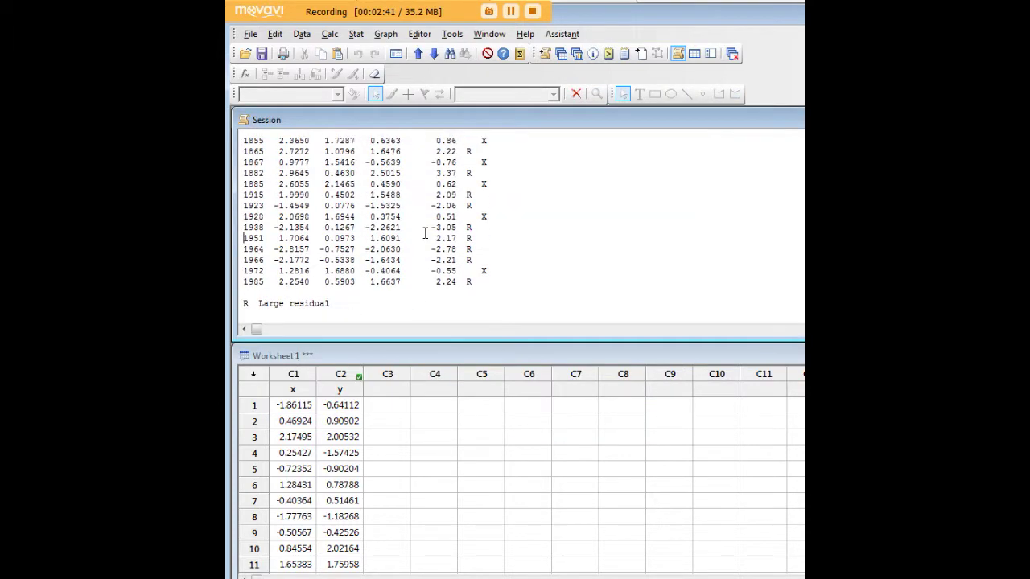
scroll(425, 233, "up", 15)
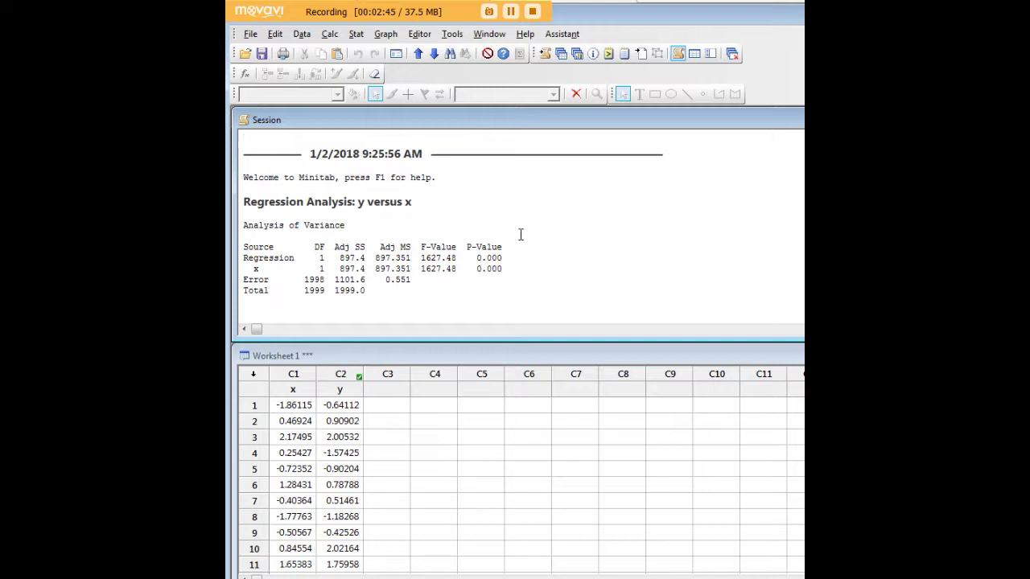
scroll(523, 229, "down", 1)
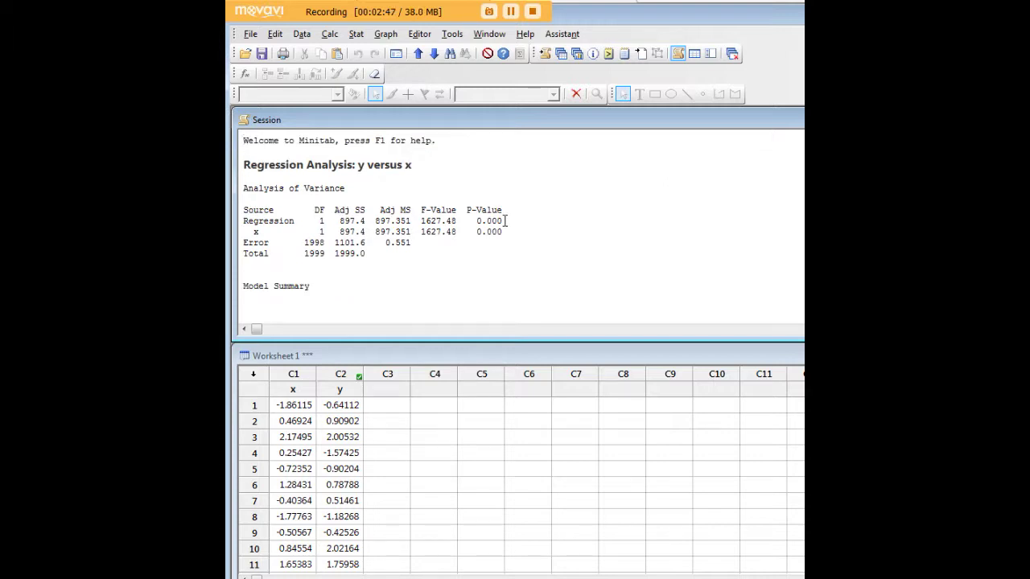
left_click_drag(505, 220, 478, 221)
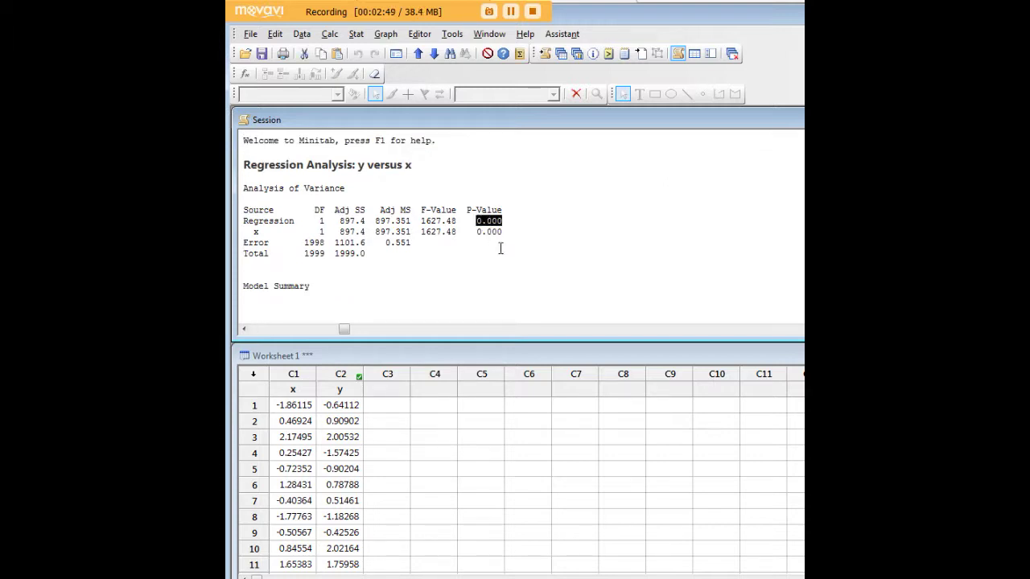
left_click_drag(425, 221, 421, 231)
left_click(360, 264)
- Highlight the Model Summary R-sq value of 44.89%
scroll(428, 278, "down", 2)
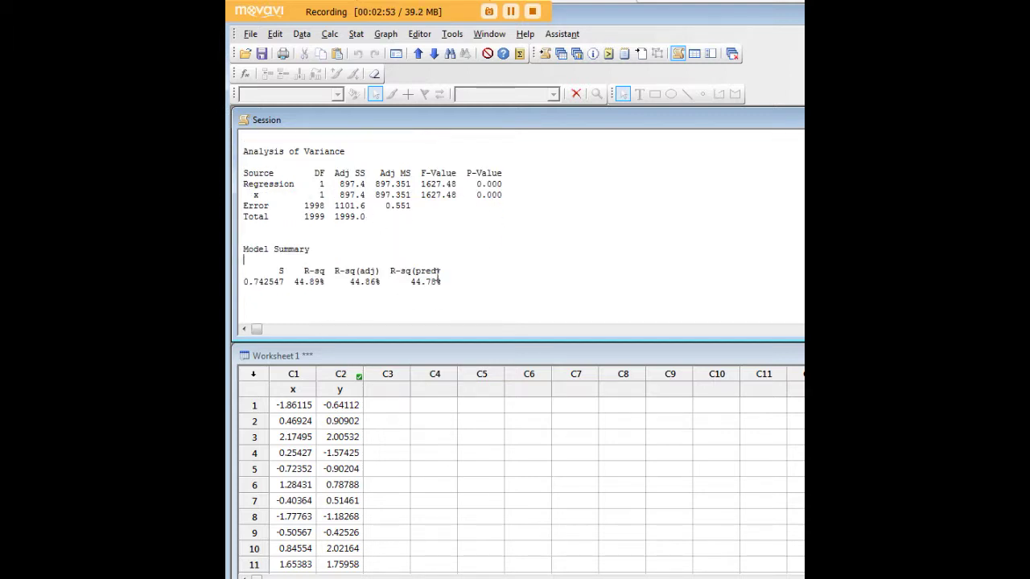
left_click(310, 254)
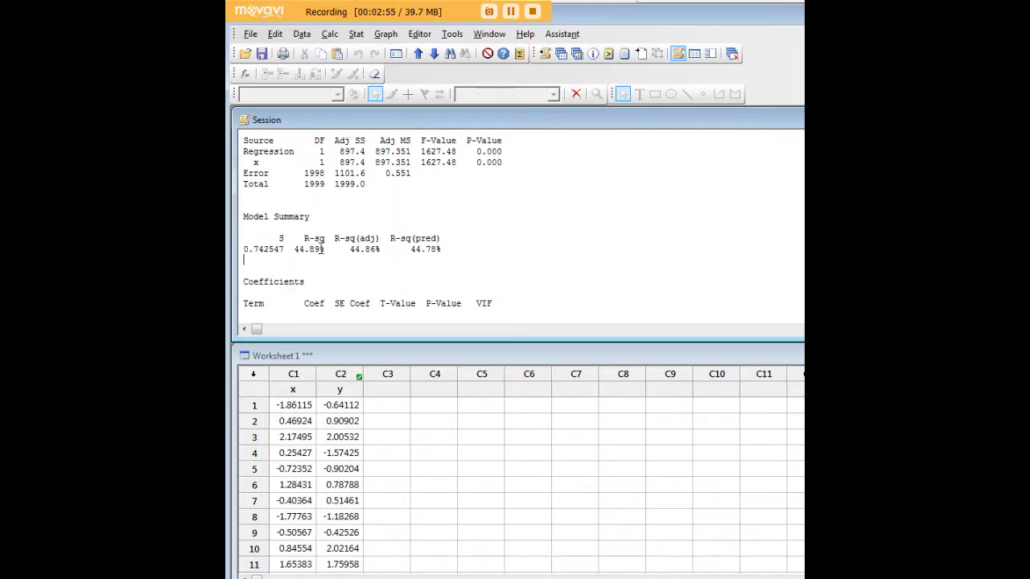
left_click_drag(330, 249, 293, 250)
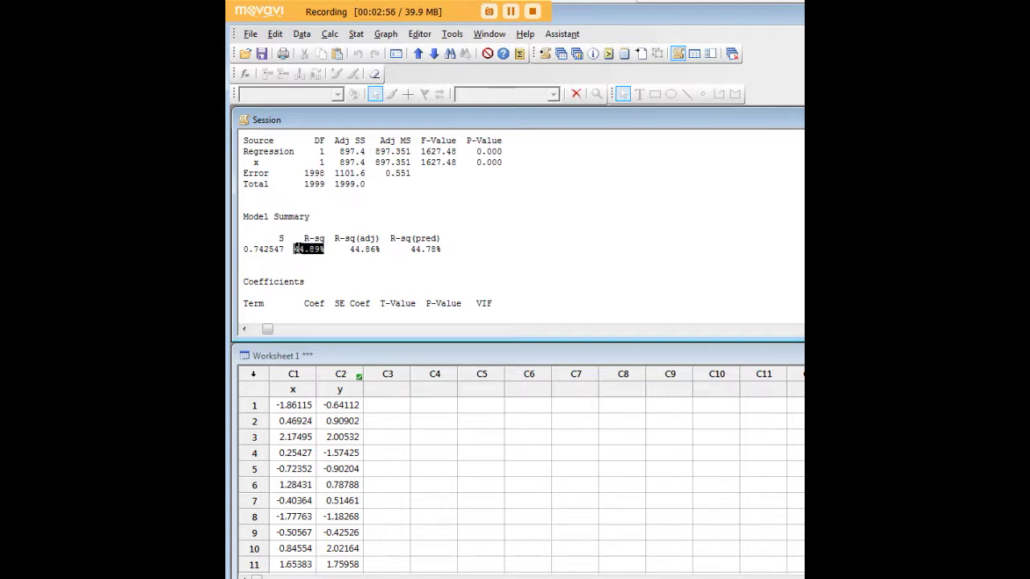
left_click(551, 252)
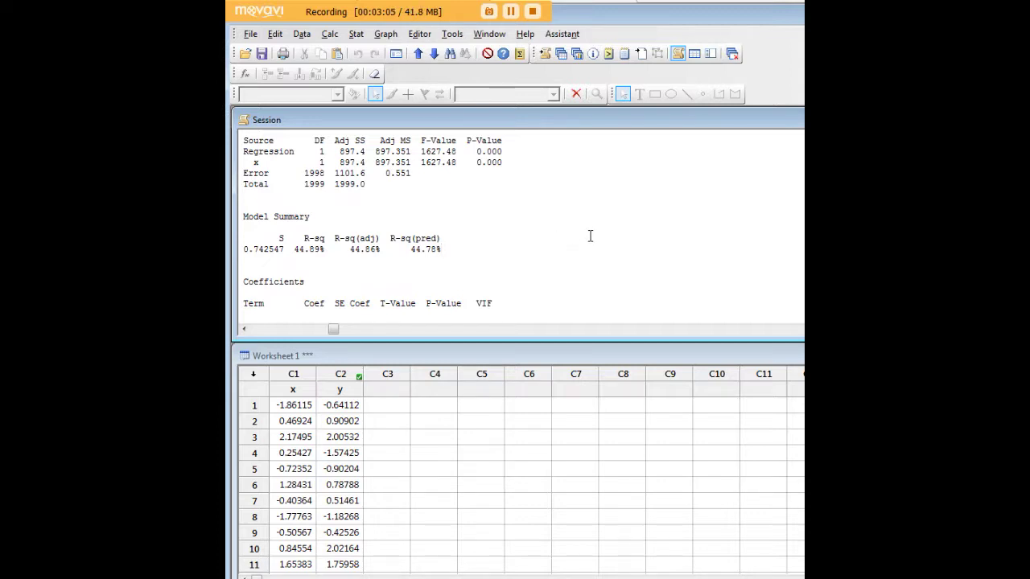
scroll(590, 236, "down", 1)
- Scroll through Coefficients, the equation y = 0.0000 + 0.6700 x, and unusual observations
scroll(337, 299, "down", 1)
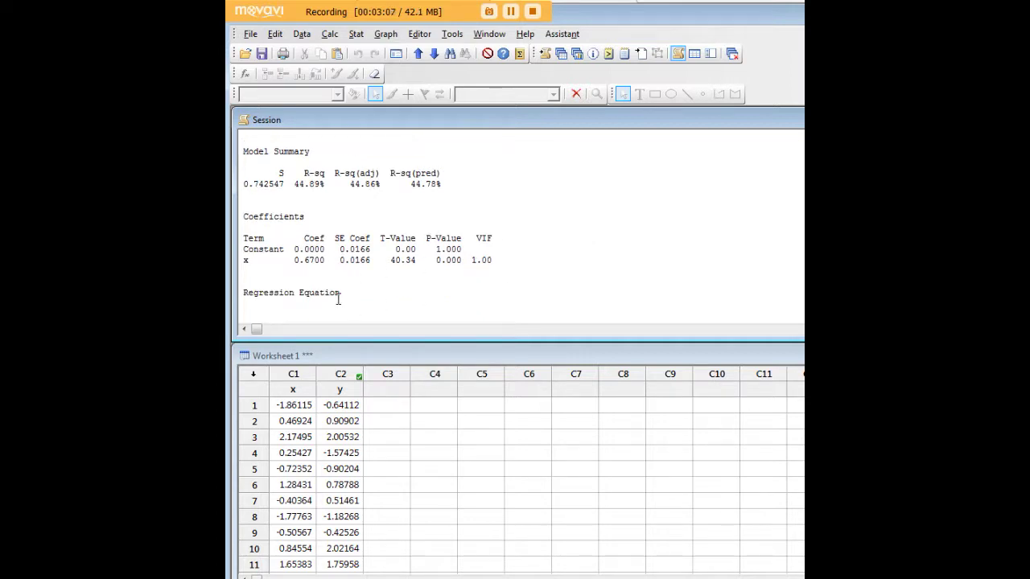
scroll(364, 296, "down", 1)
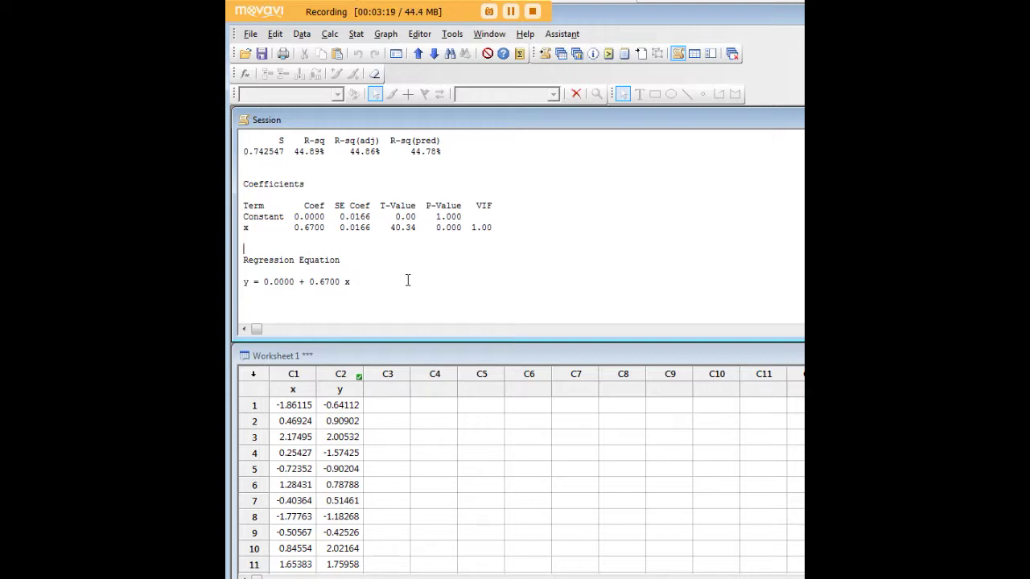
scroll(410, 278, "down", 2)
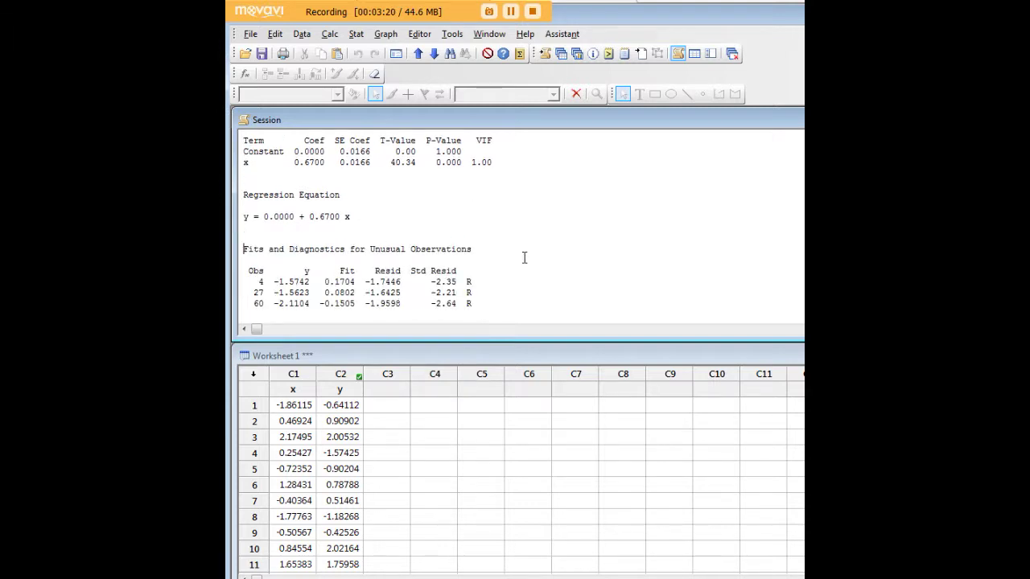
scroll(524, 257, "down", 6)
scroll(523, 257, "up", 5)
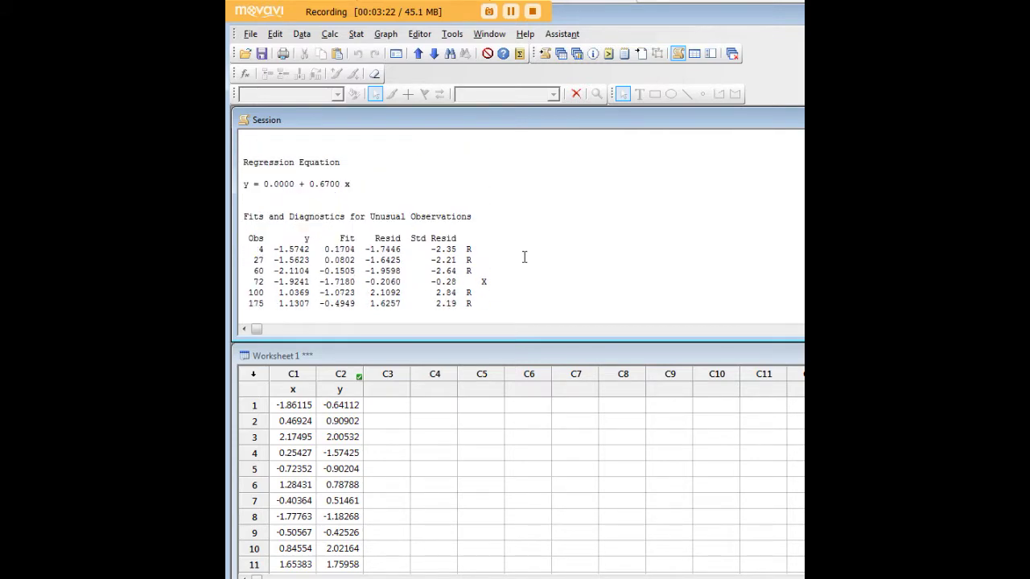
scroll(523, 257, "down", 20)
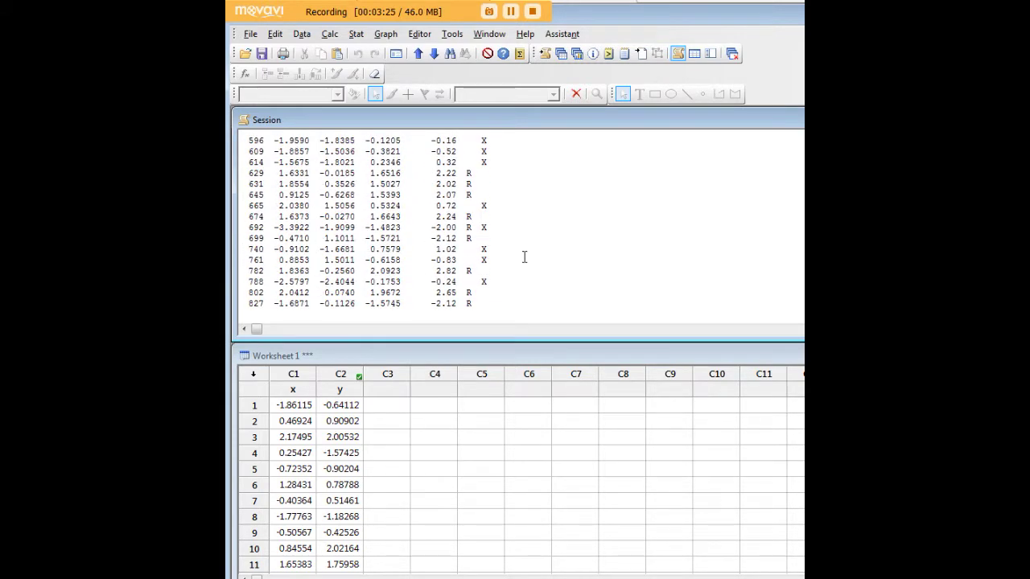
scroll(524, 256, "down", 20)
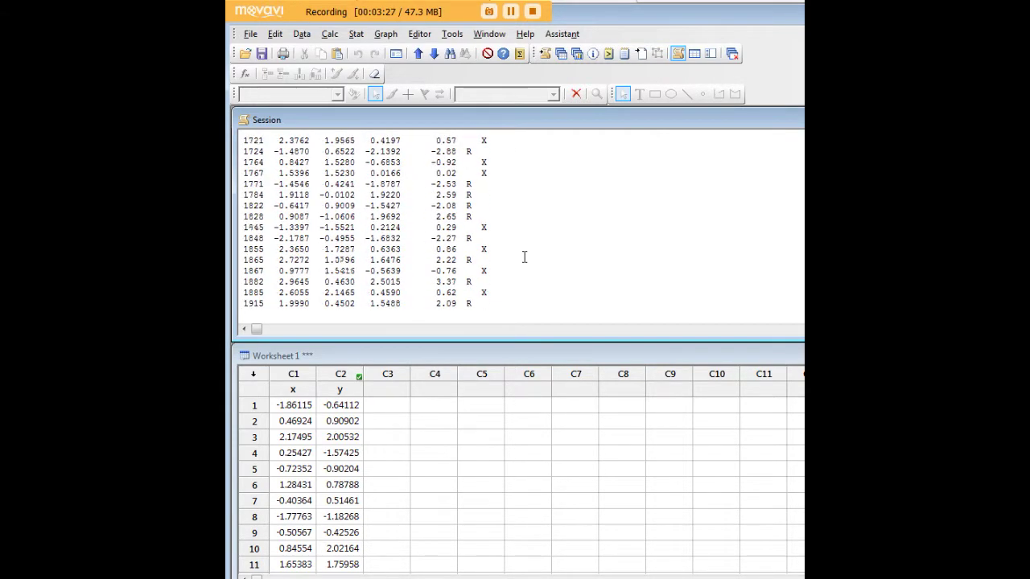